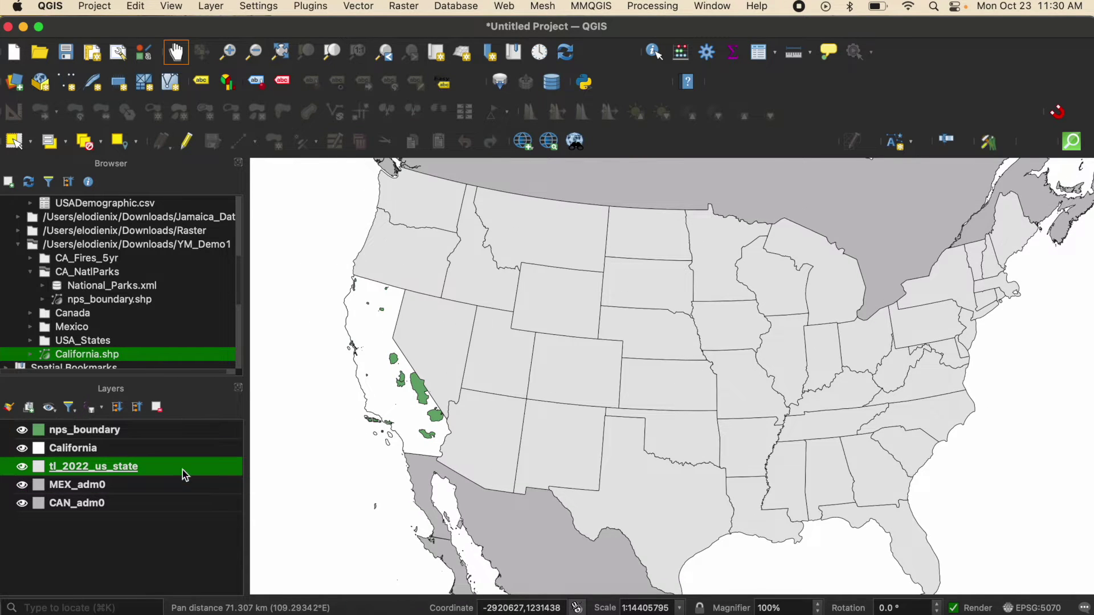
Pan and zoom the map so California's national parks, Mexico and the Gulf of Mexico are visible.
{"action": "left_click_drag", "start_coordinate": [557, 205], "coordinate": [526, 305]}
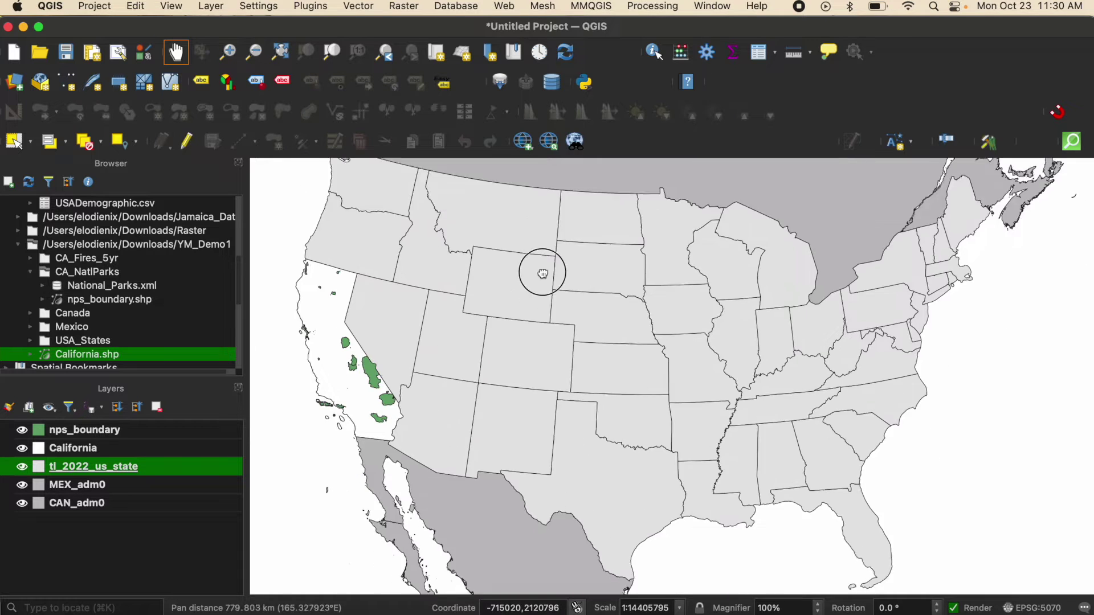
{"action": "left_click_drag", "start_coordinate": [558, 433], "coordinate": [542, 274]}
{"action": "scroll", "coordinate": [387, 300], "scroll_direction": "up", "scroll_amount": 1}
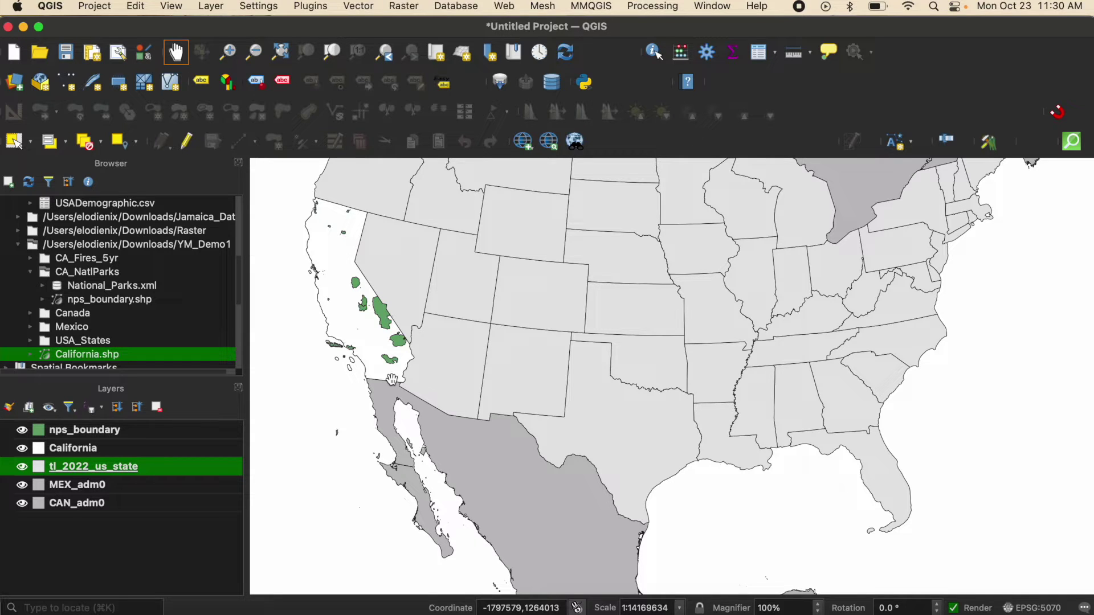
{"action": "left_click", "coordinate": [98, 8]}
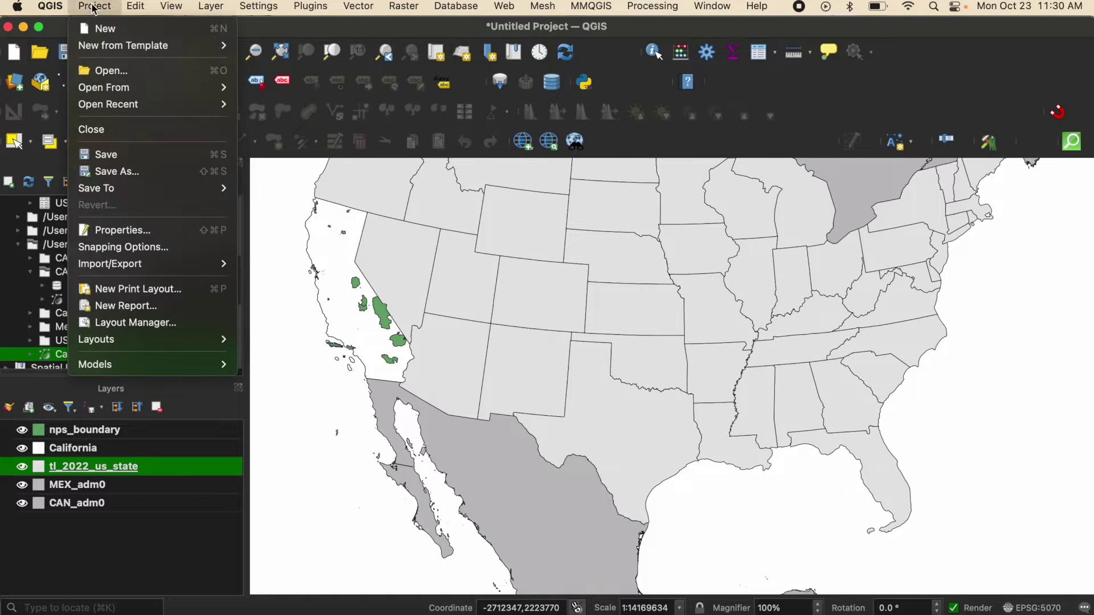
Save the project as NatlPark_CA in the YMDemo2 folder on the Desktop.
{"action": "left_click", "coordinate": [141, 158]}
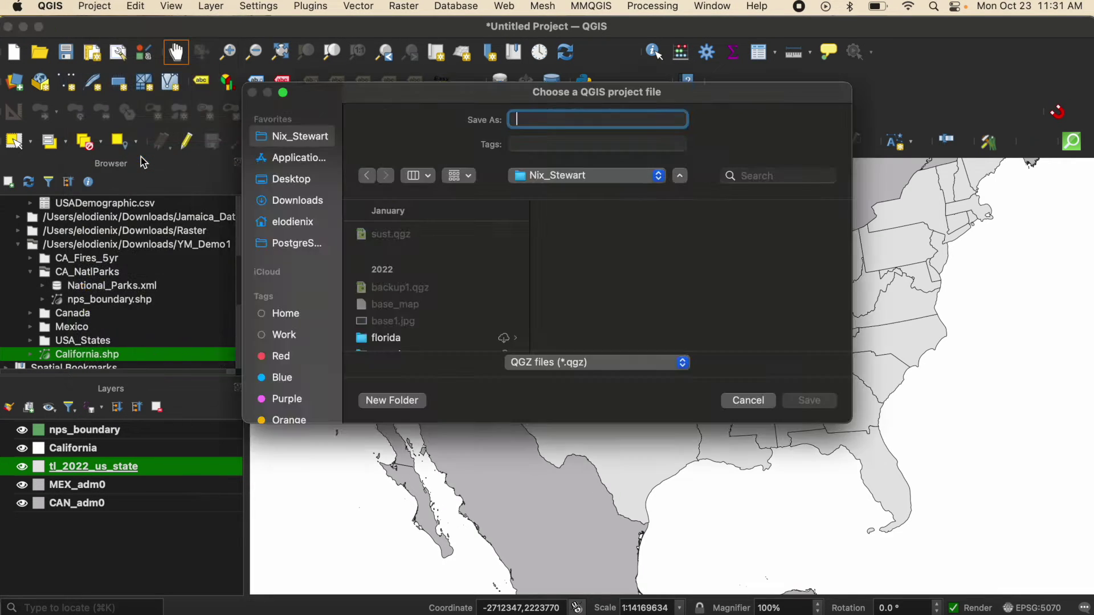
{"action": "left_click", "coordinate": [298, 180]}
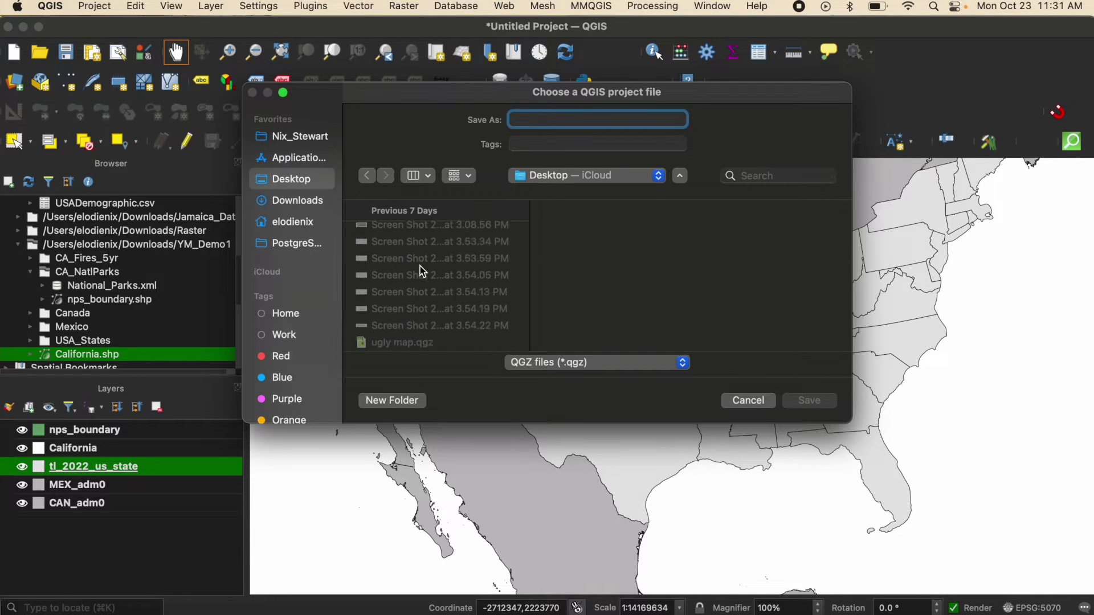
{"action": "scroll", "coordinate": [422, 273], "scroll_direction": "down", "scroll_amount": 2}
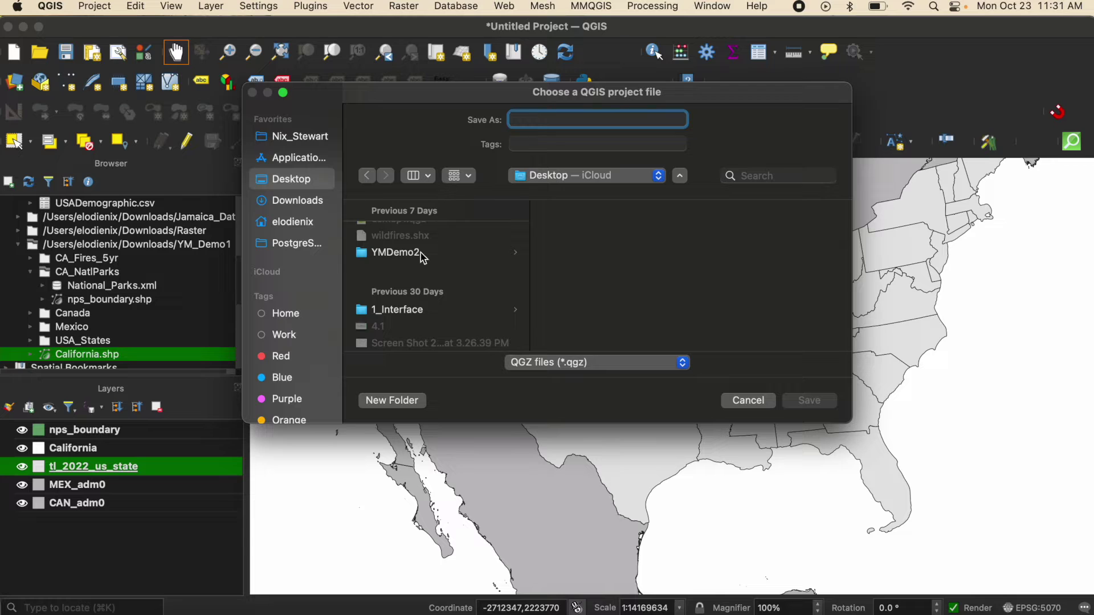
{"action": "left_click", "coordinate": [426, 255]}
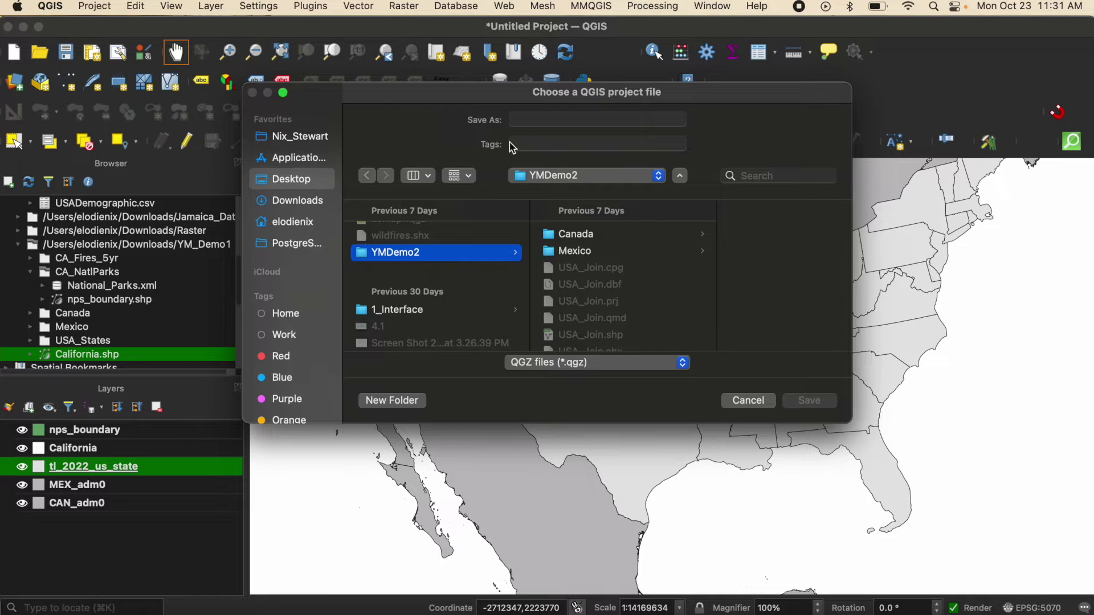
{"action": "left_click", "coordinate": [548, 118]}
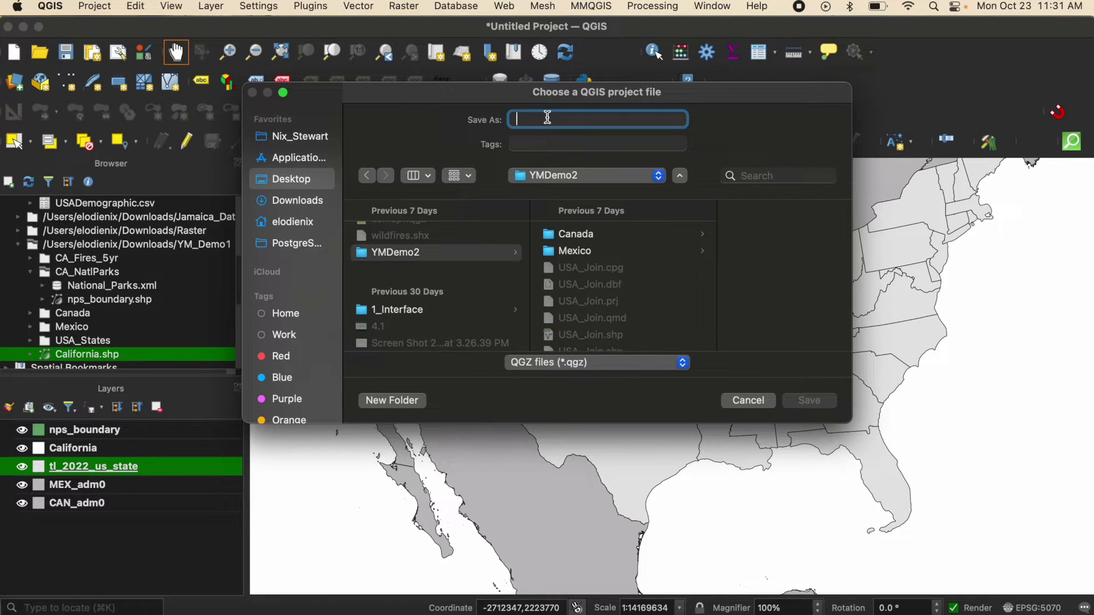
{"action": "type", "text": "Na"}
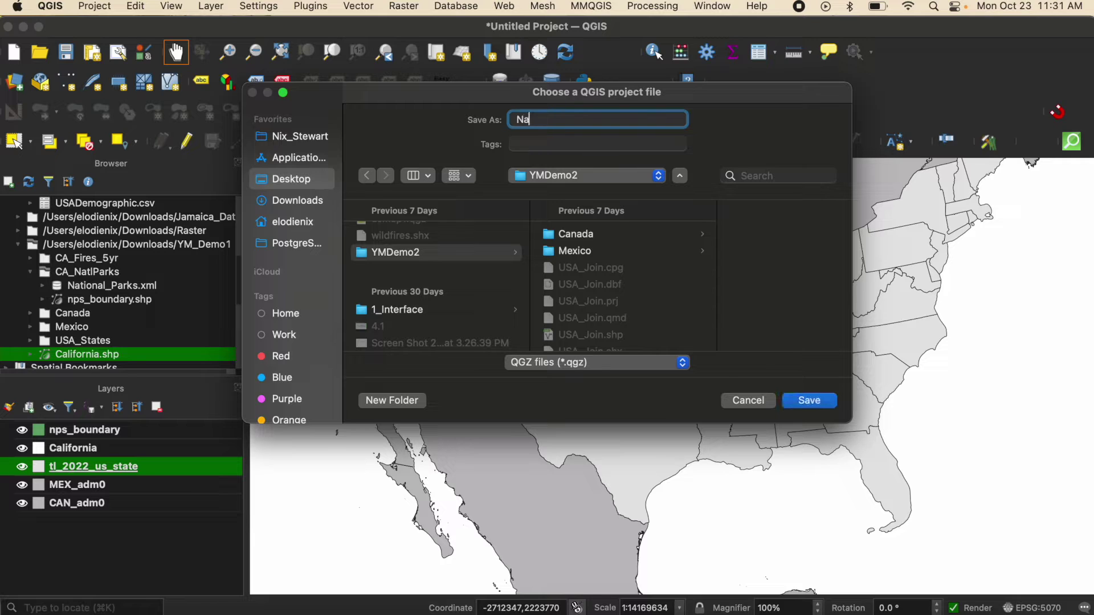
{"action": "type", "text": "tlPark_CA"}
{"action": "left_click", "coordinate": [812, 401]}
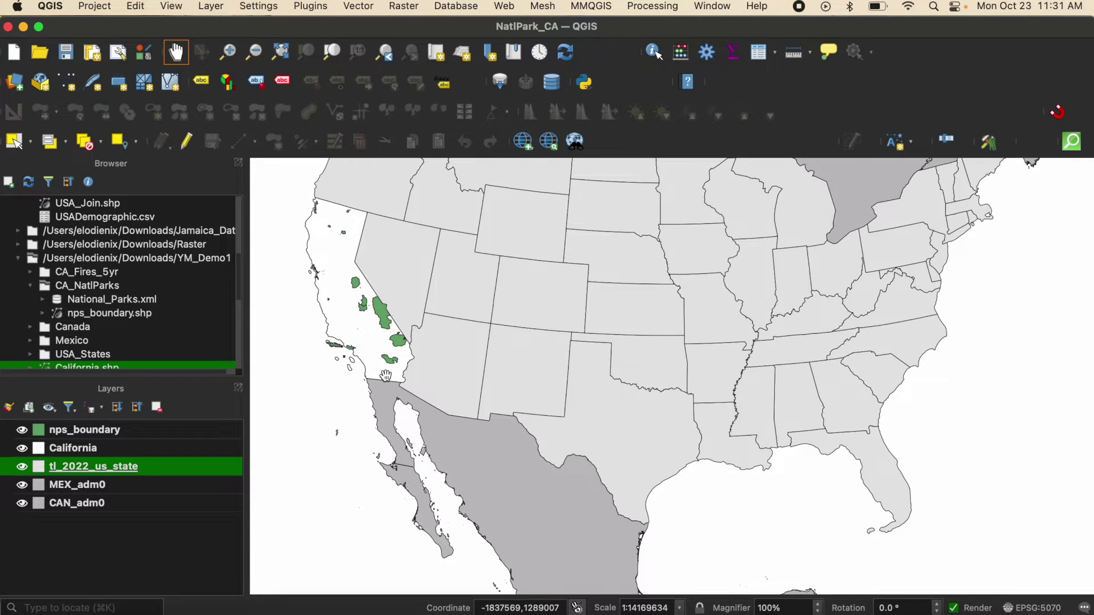
Fill the MEX_adm0 layer with a light yellow-orange colour.
{"action": "scroll", "coordinate": [180, 318], "scroll_direction": "down", "scroll_amount": 3}
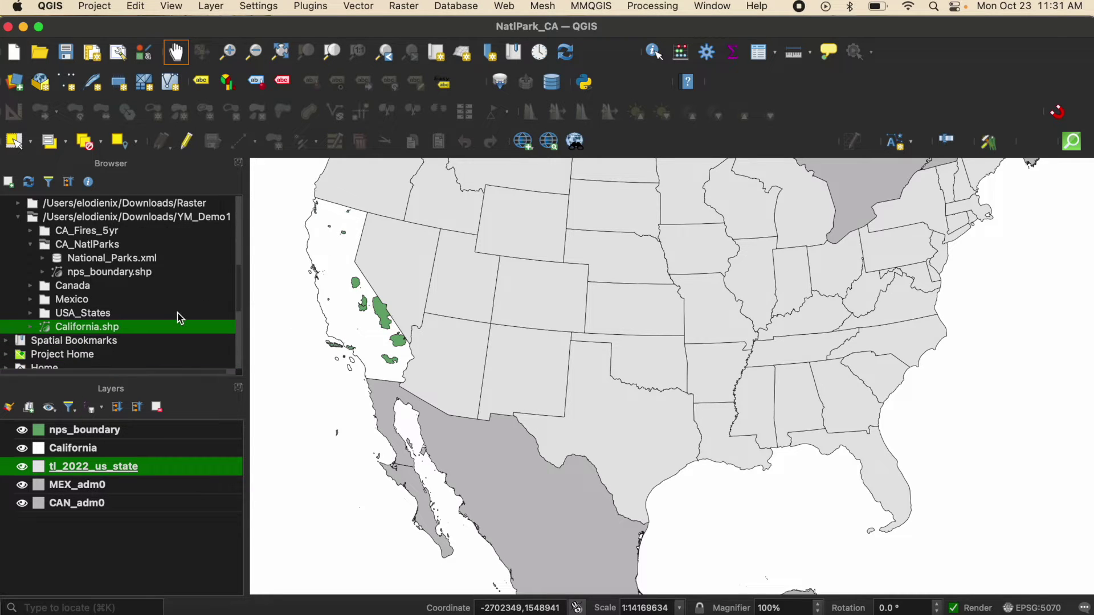
{"action": "scroll", "coordinate": [180, 318], "scroll_direction": "down", "scroll_amount": 2}
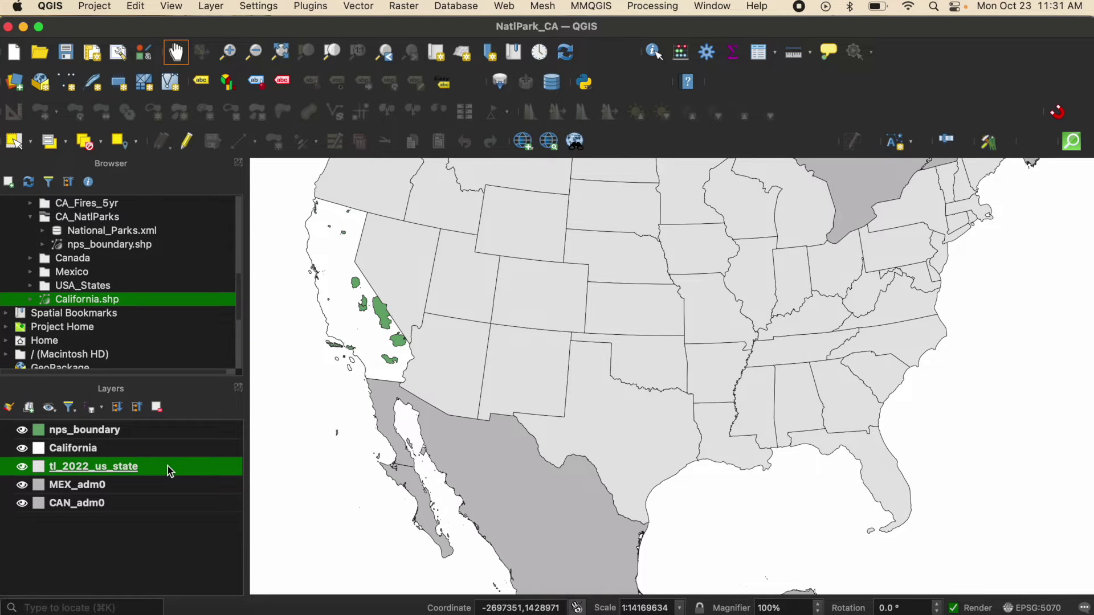
{"action": "right_click", "coordinate": [159, 490]}
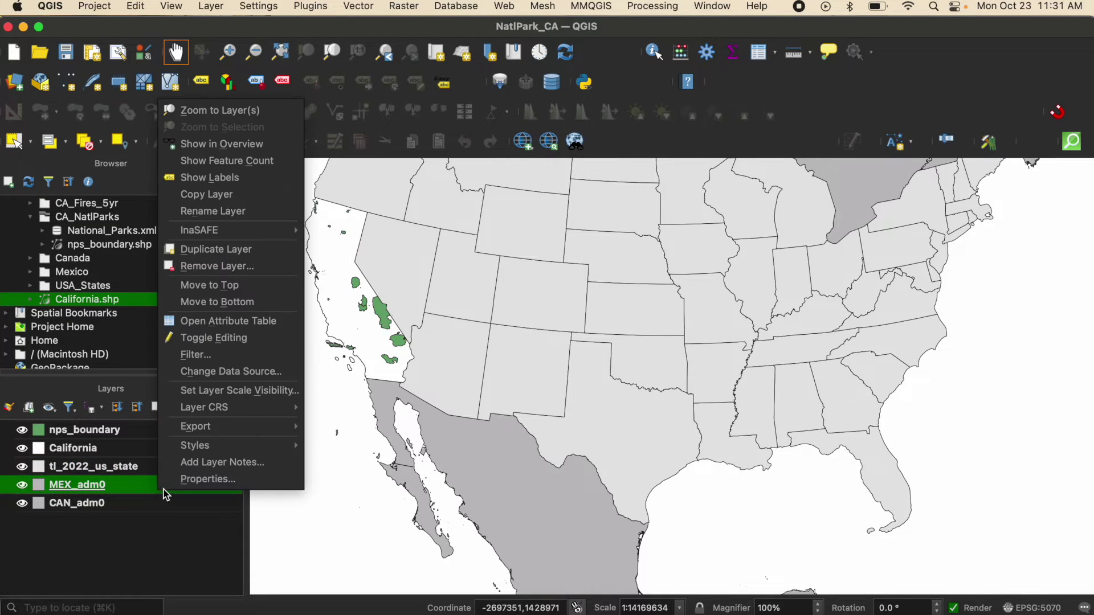
{"action": "mouse_move", "coordinate": [240, 448]}
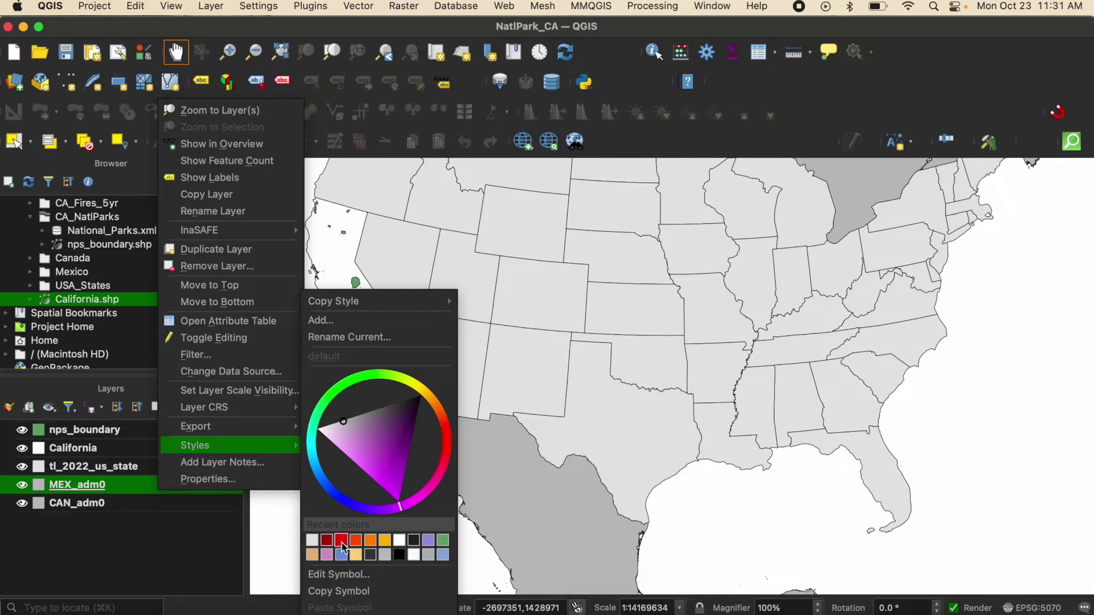
{"action": "left_click", "coordinate": [355, 554]}
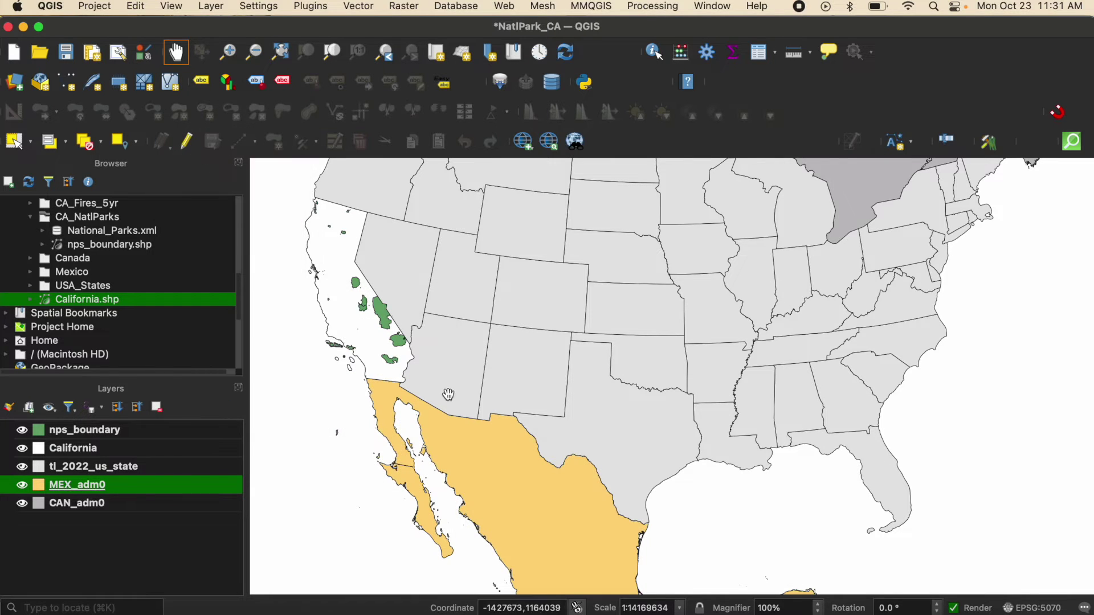
{"action": "left_click_drag", "start_coordinate": [448, 394], "coordinate": [437, 470]}
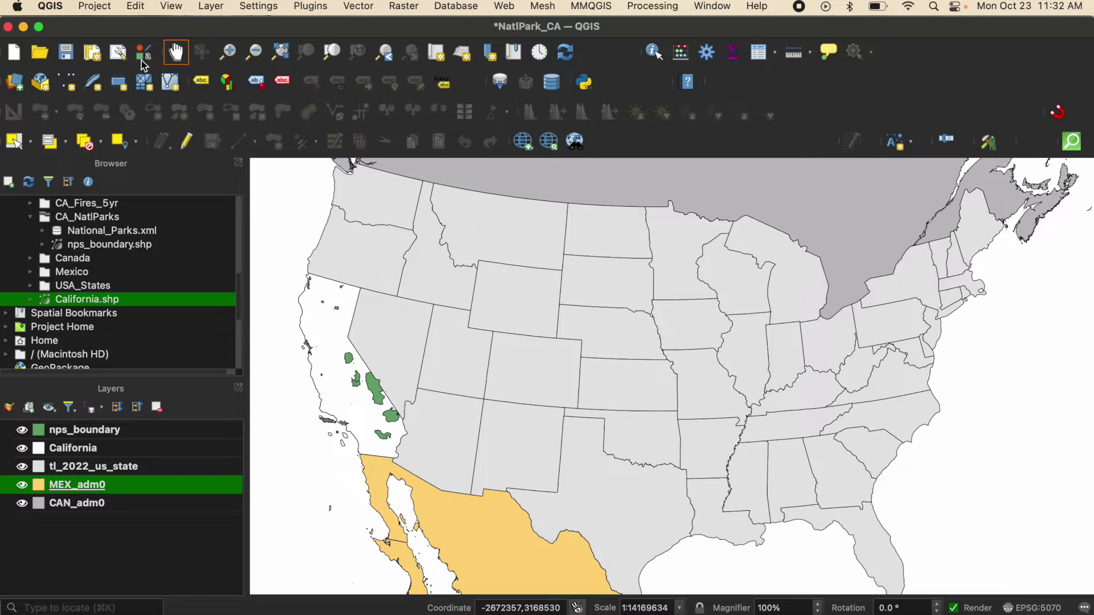
Save the NatlPark_CA project with the new Mexico colour.
{"action": "left_click", "coordinate": [75, 51]}
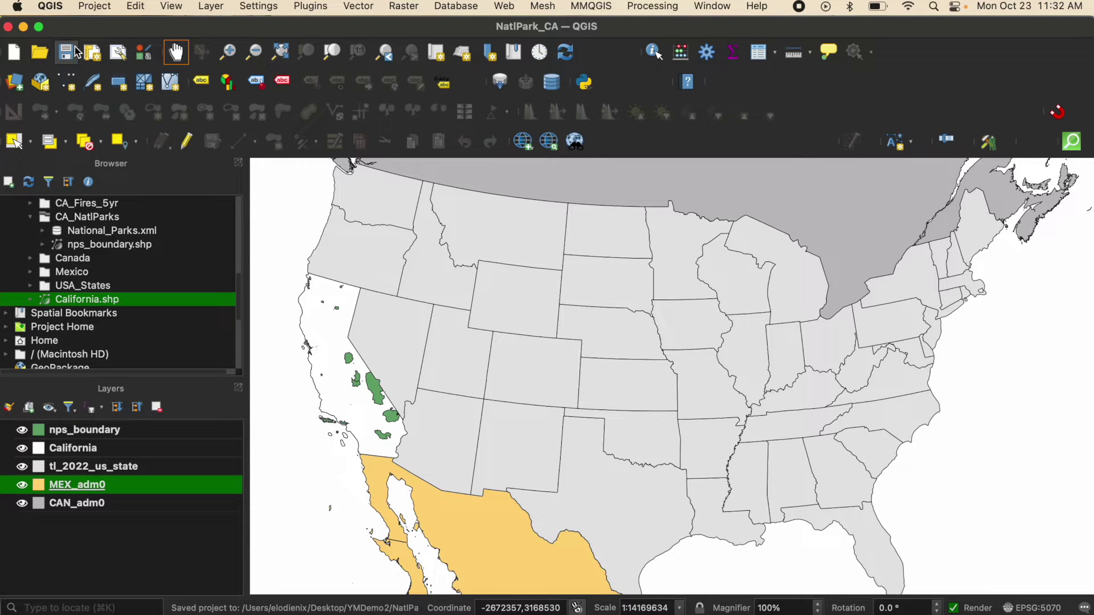
{"action": "left_click", "coordinate": [94, 6]}
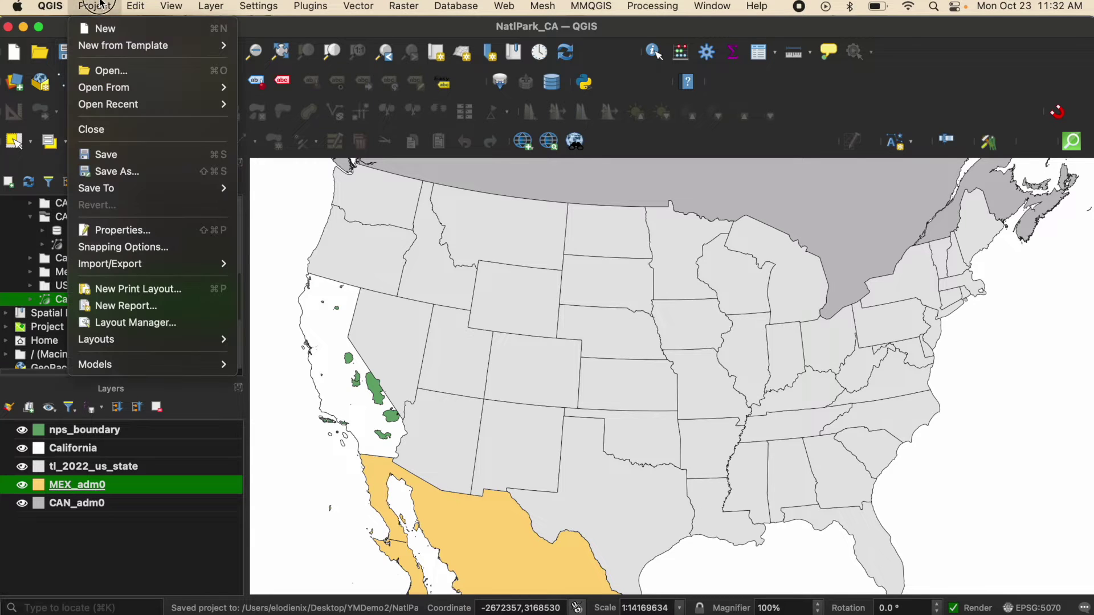
{"action": "left_click", "coordinate": [124, 159]}
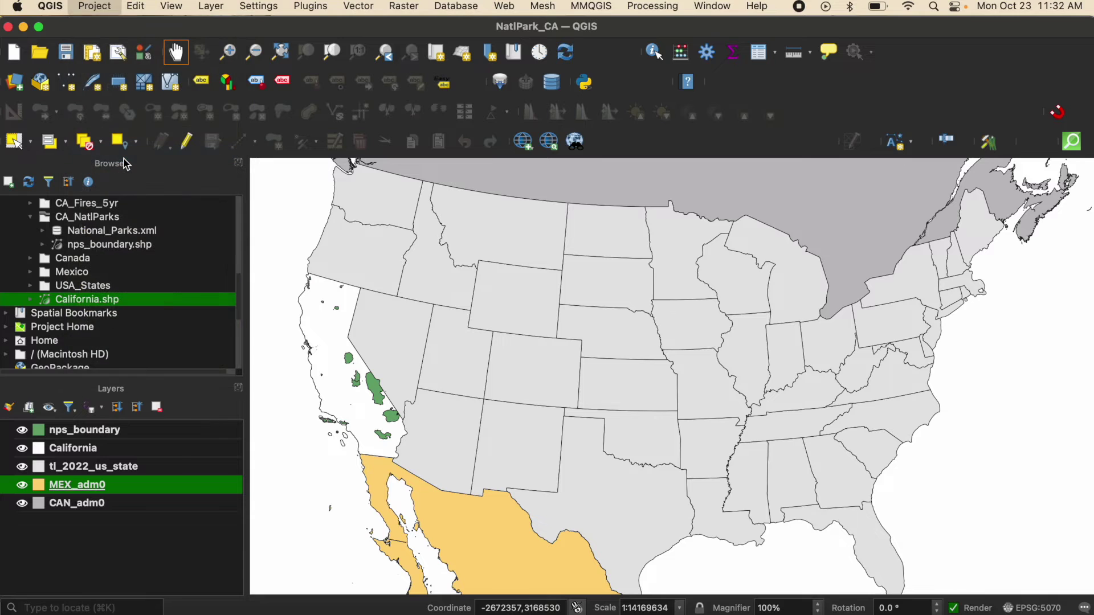
{"action": "left_click_drag", "start_coordinate": [748, 479], "coordinate": [707, 434]}
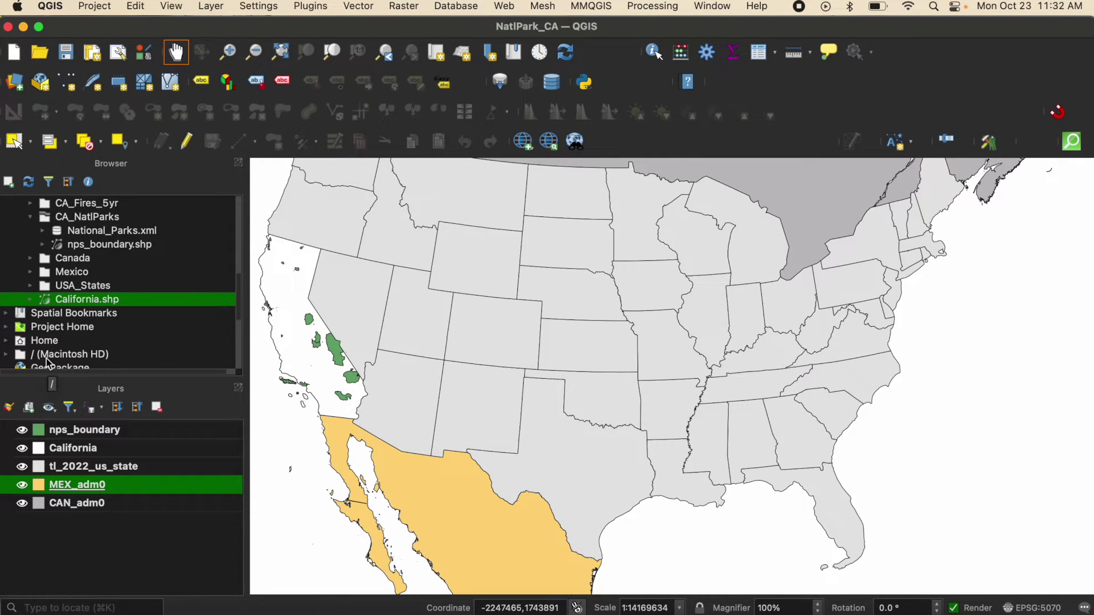
Colour the nps_boundary parks orange, then close QGIS and save the project.
{"action": "left_click", "coordinate": [127, 431]}
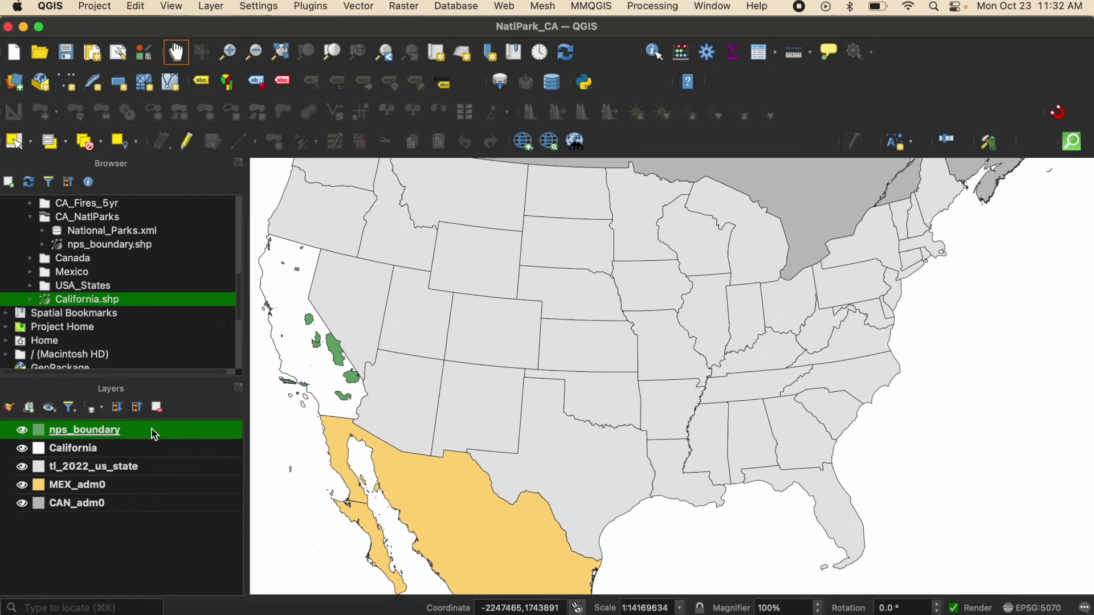
{"action": "right_click", "coordinate": [185, 436]}
{"action": "mouse_move", "coordinate": [262, 392]}
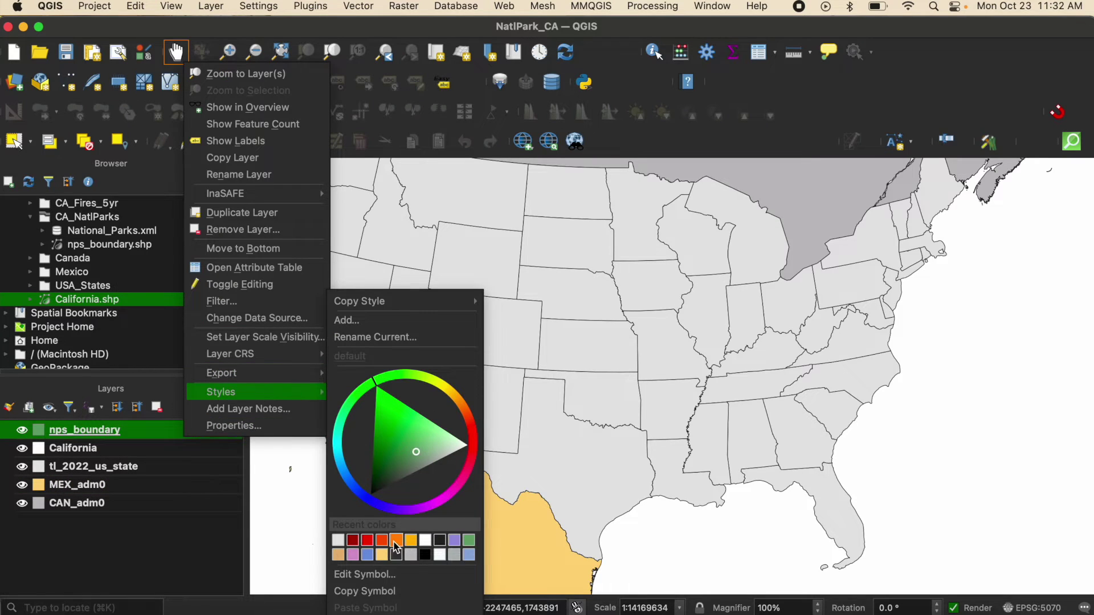
{"action": "left_click", "coordinate": [396, 547]}
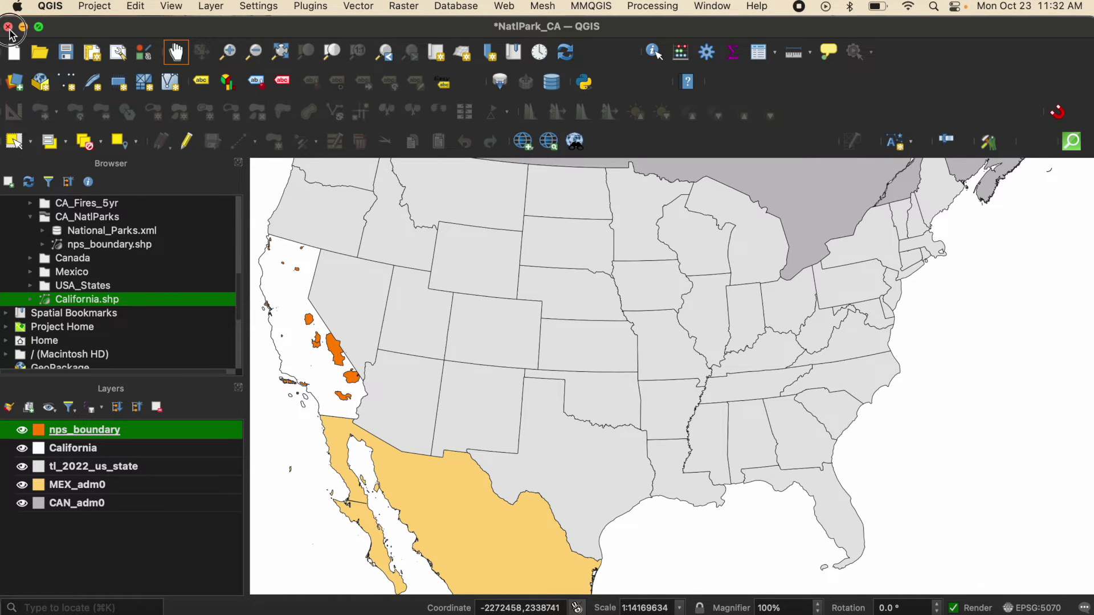
{"action": "left_click", "coordinate": [9, 27]}
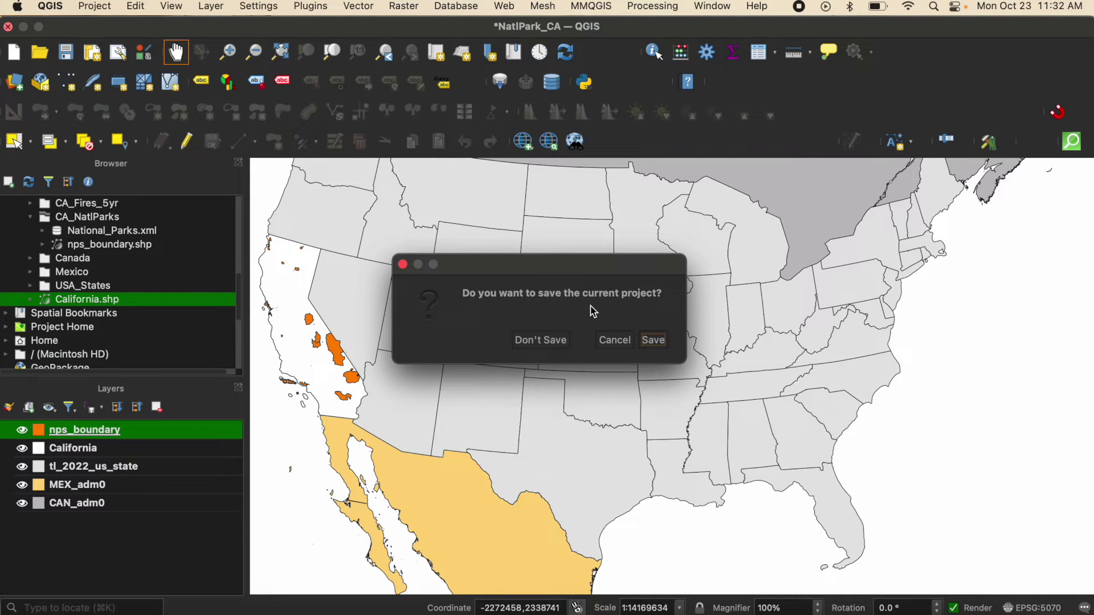
{"action": "left_click", "coordinate": [653, 340]}
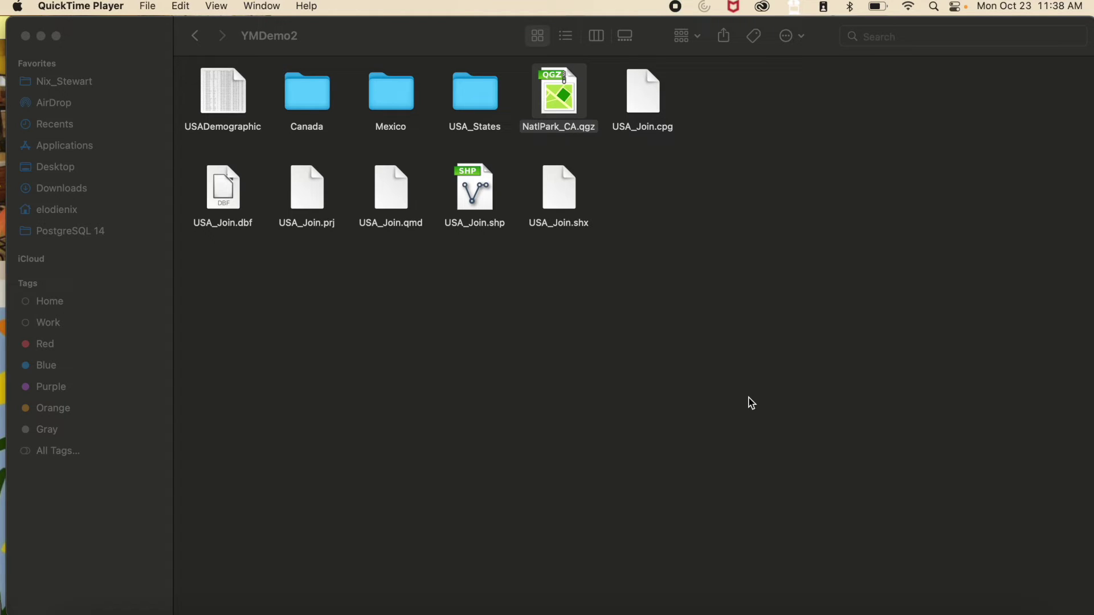
Launch NatlPark_CA.qgz from Finder's YMDemo2 folder to reopen it in QGIS.
{"action": "left_click", "coordinate": [381, 39]}
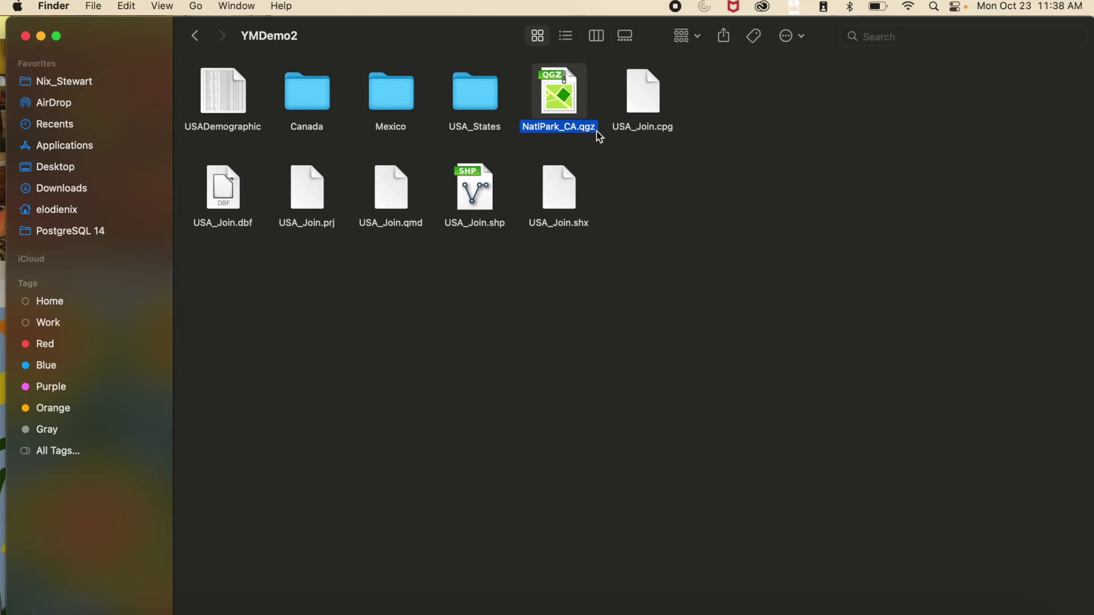
{"action": "double_click", "coordinate": [570, 105]}
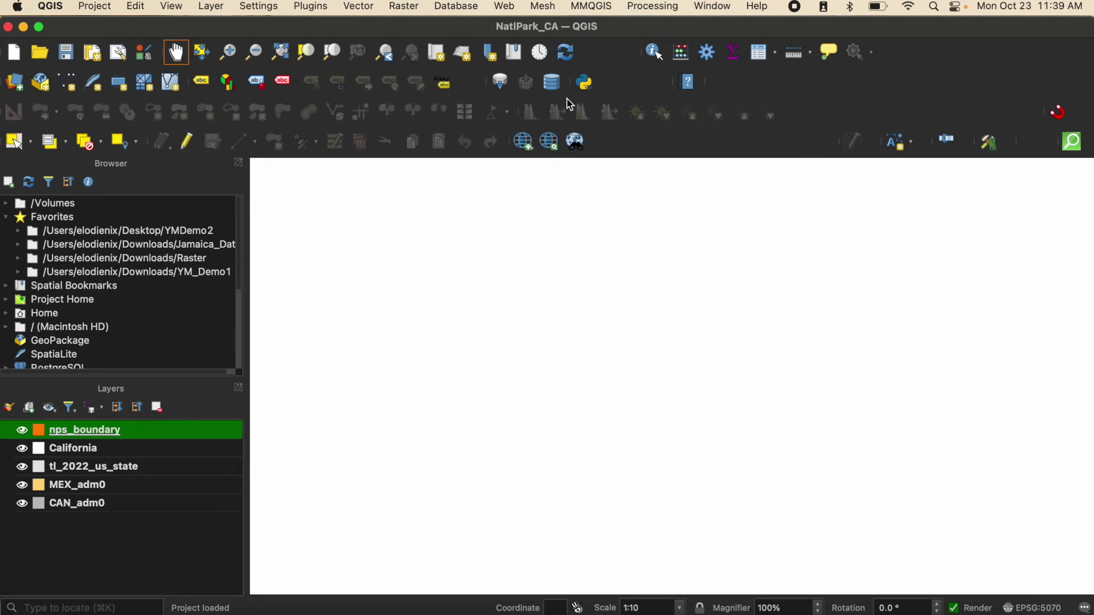
Zoom to the nps_boundary layer and pan to show the orange parks around California.
{"action": "right_click", "coordinate": [183, 432]}
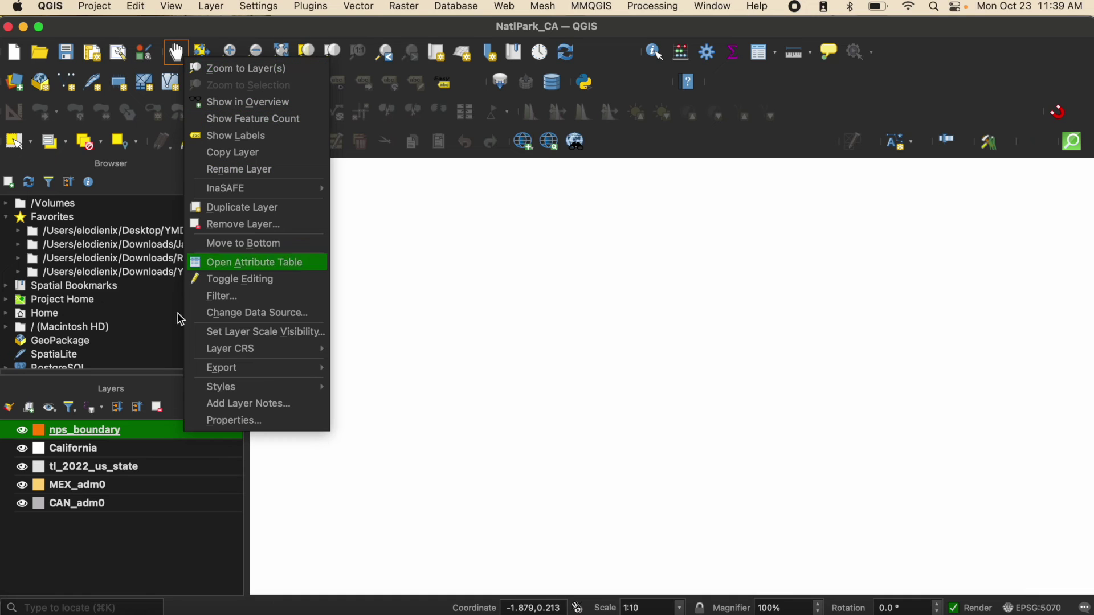
{"action": "left_click", "coordinate": [272, 77]}
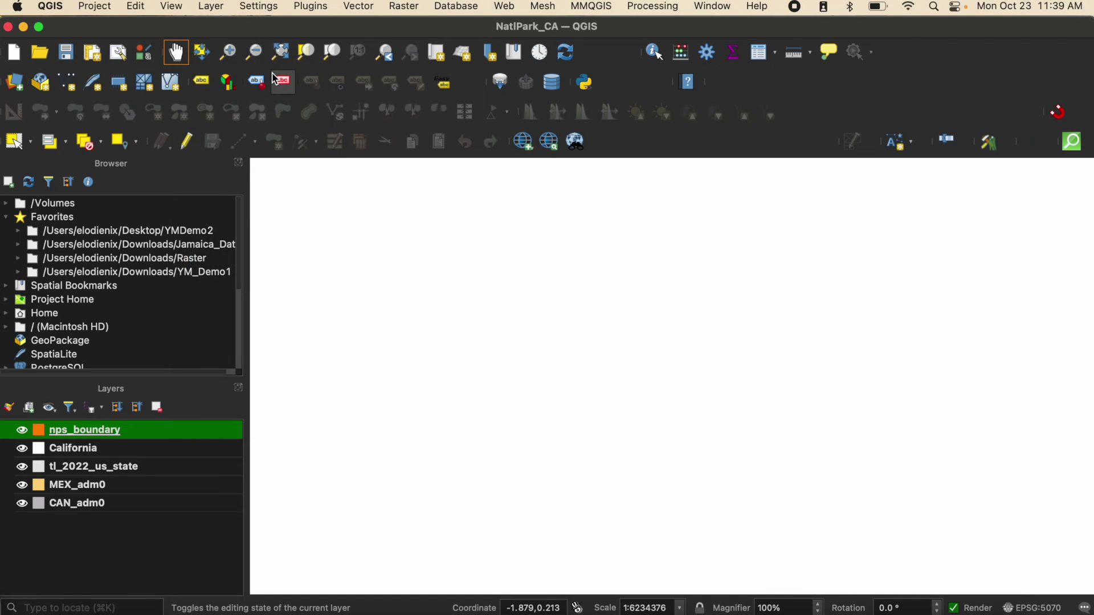
{"action": "left_click_drag", "start_coordinate": [677, 332], "coordinate": [483, 351]}
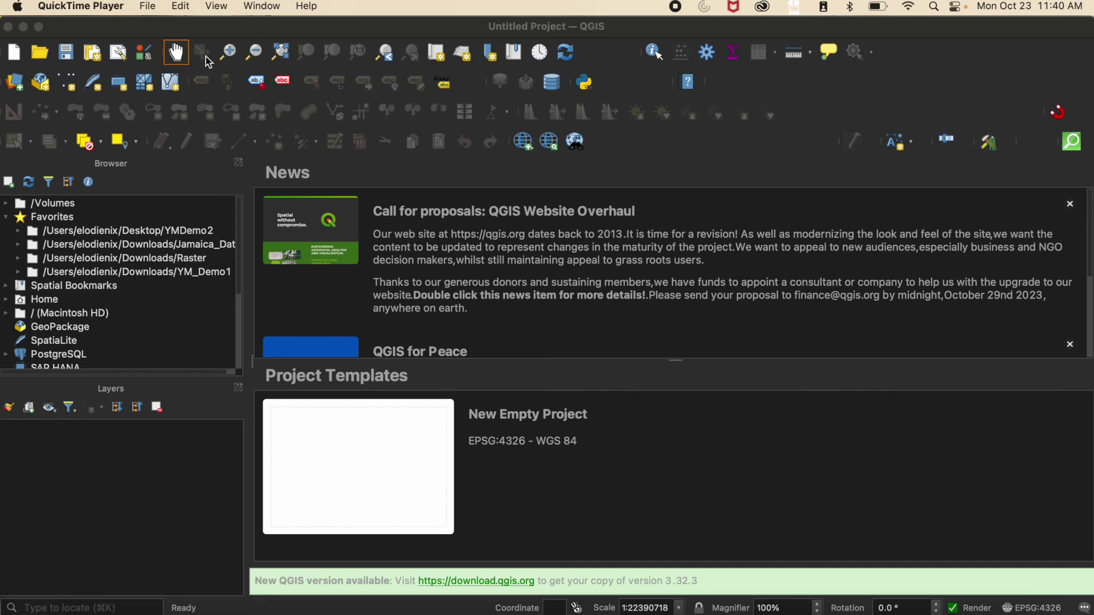
{"action": "left_click", "coordinate": [154, 37]}
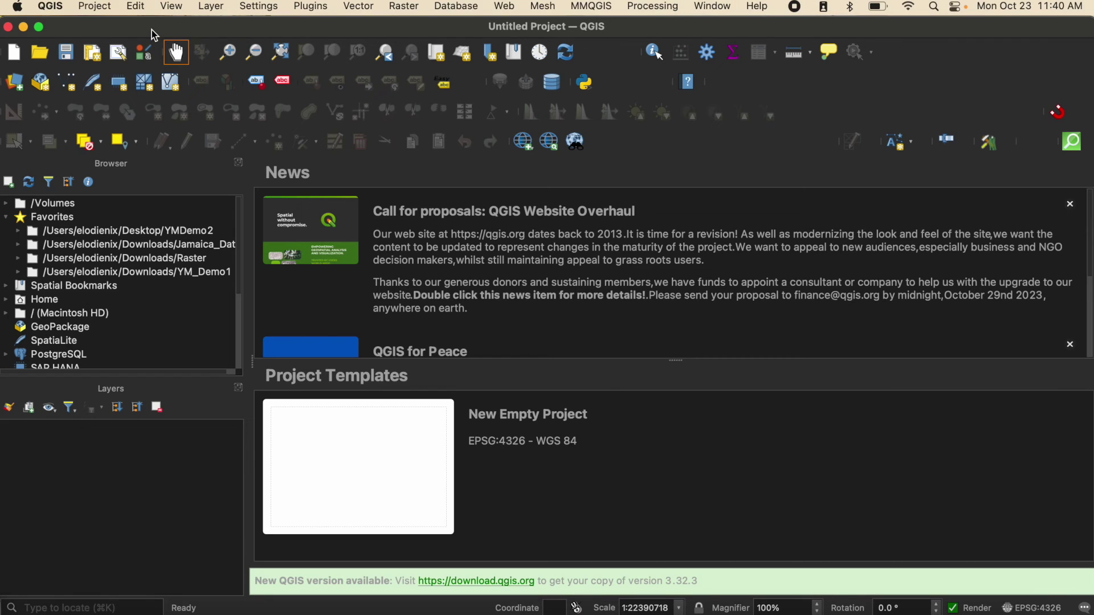
Open NatlPark_CA.qgz from the Desktop's YMDemo2 folder through Project > Open.
{"action": "left_click", "coordinate": [95, 6]}
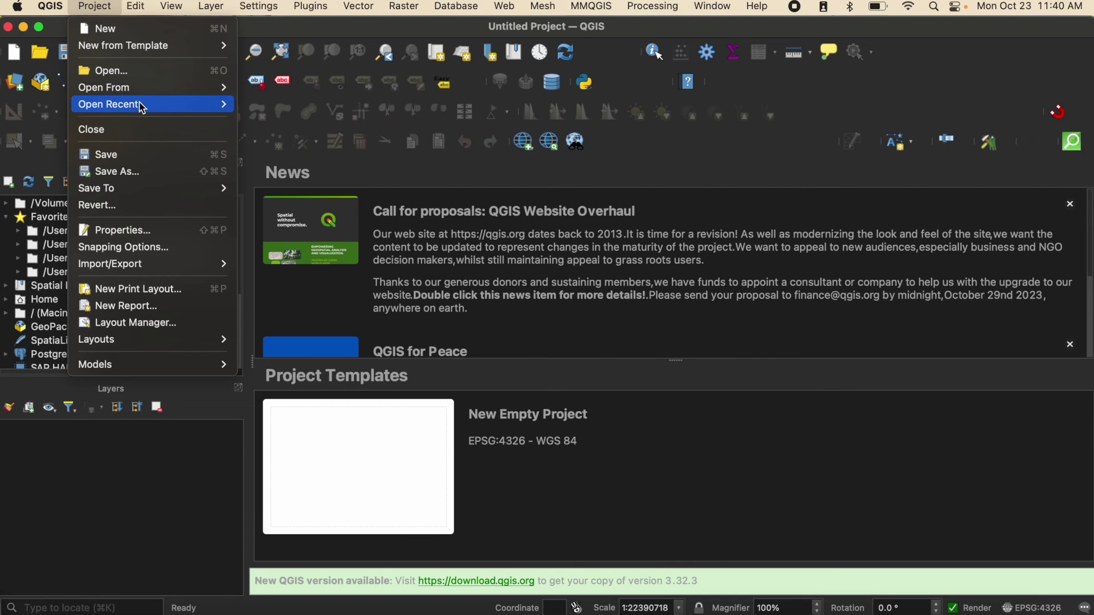
{"action": "mouse_move", "coordinate": [142, 108]}
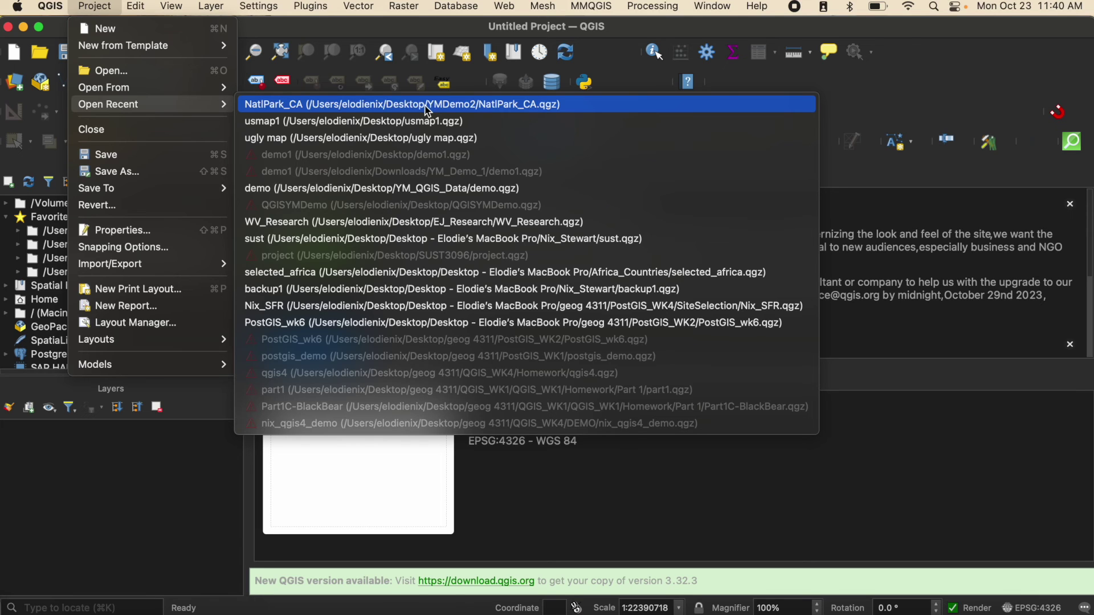
{"action": "left_click", "coordinate": [189, 72]}
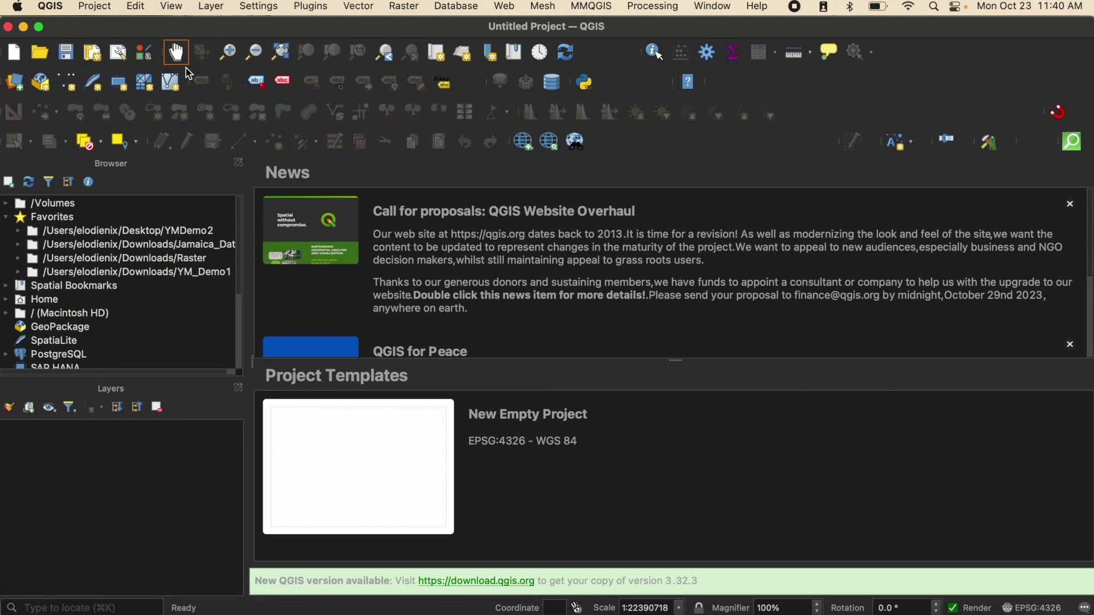
{"action": "scroll", "coordinate": [435, 278], "scroll_direction": "down", "scroll_amount": 3}
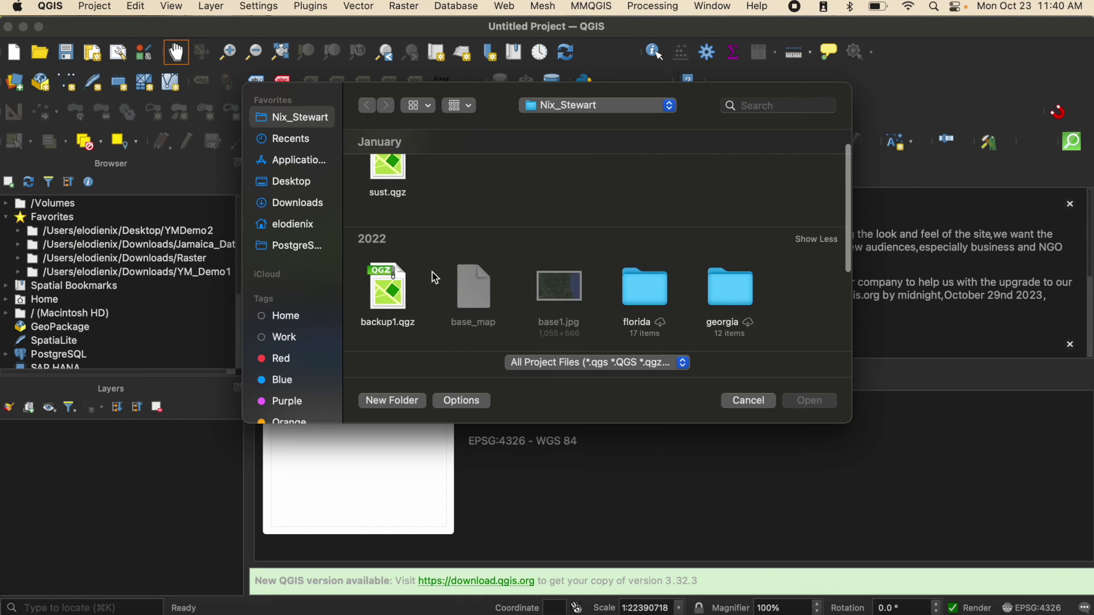
{"action": "left_click", "coordinate": [296, 181]}
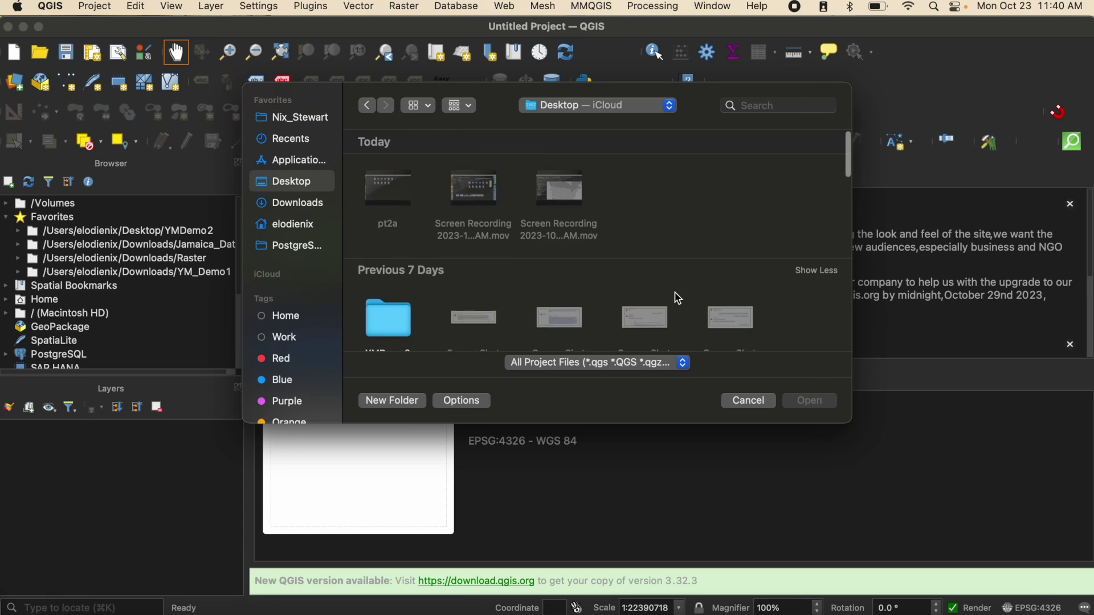
{"action": "scroll", "coordinate": [675, 296], "scroll_direction": "down", "scroll_amount": 3}
{"action": "scroll", "coordinate": [598, 274], "scroll_direction": "up", "scroll_amount": 5}
{"action": "double_click", "coordinate": [390, 245]}
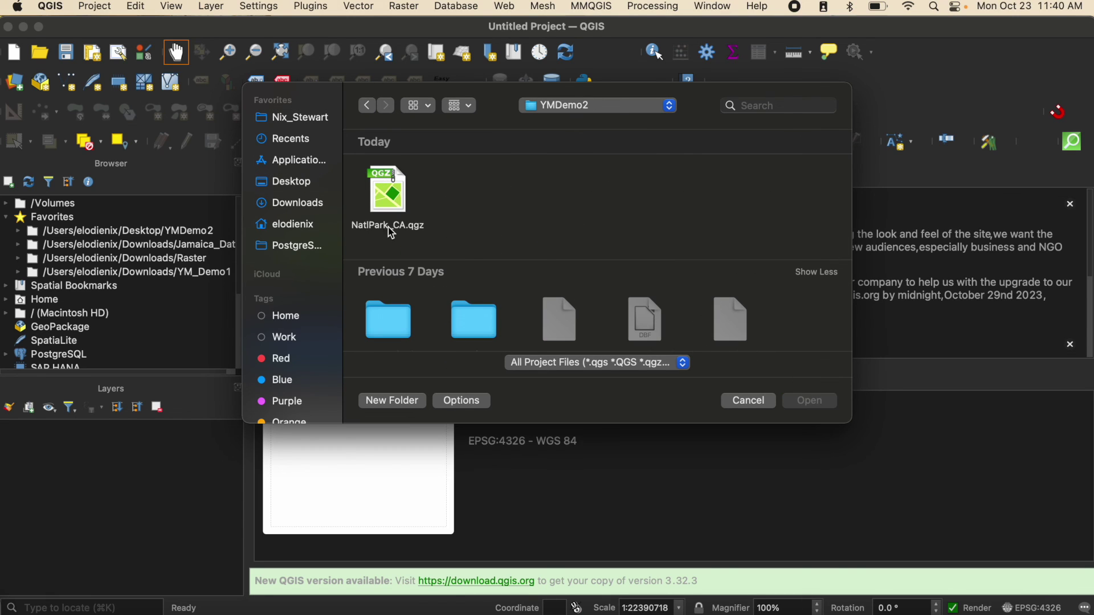
{"action": "left_click", "coordinate": [392, 207]}
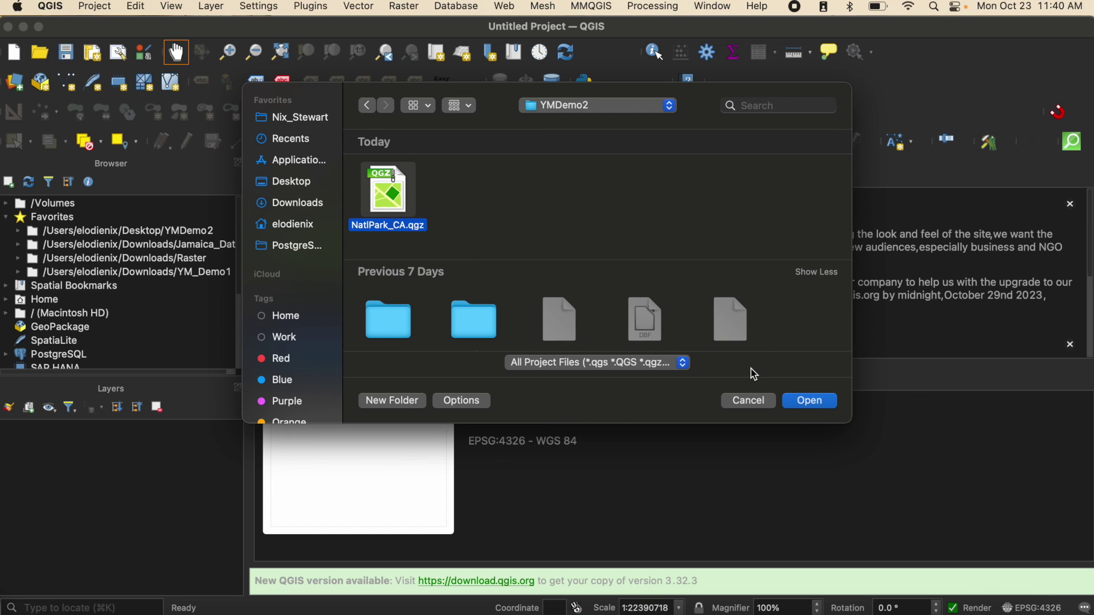
{"action": "left_click", "coordinate": [795, 404]}
{"action": "left_click_drag", "start_coordinate": [488, 324], "coordinate": [503, 377]}
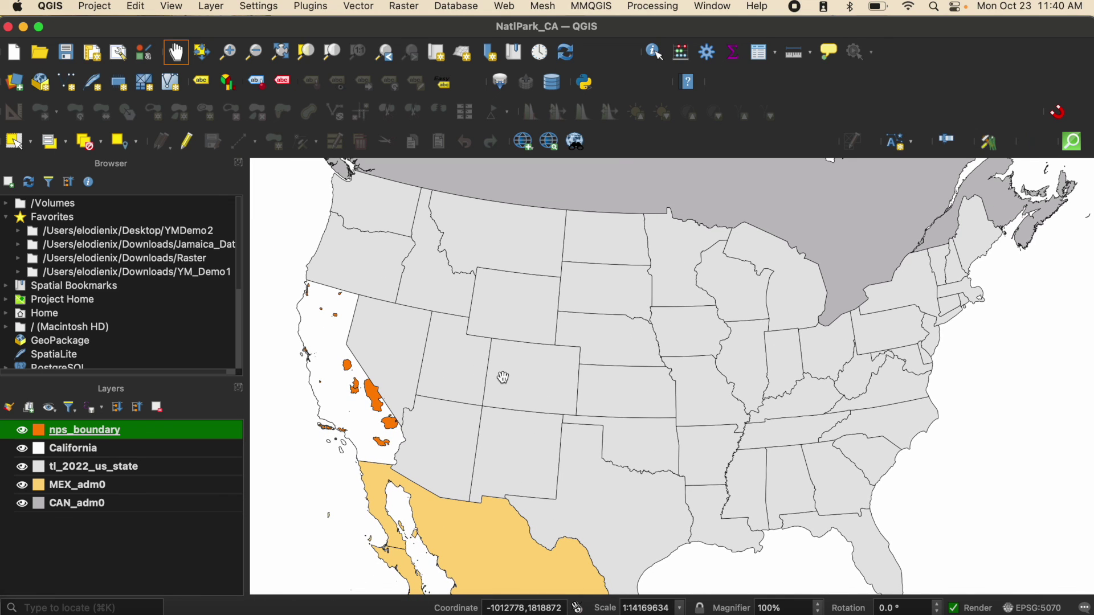